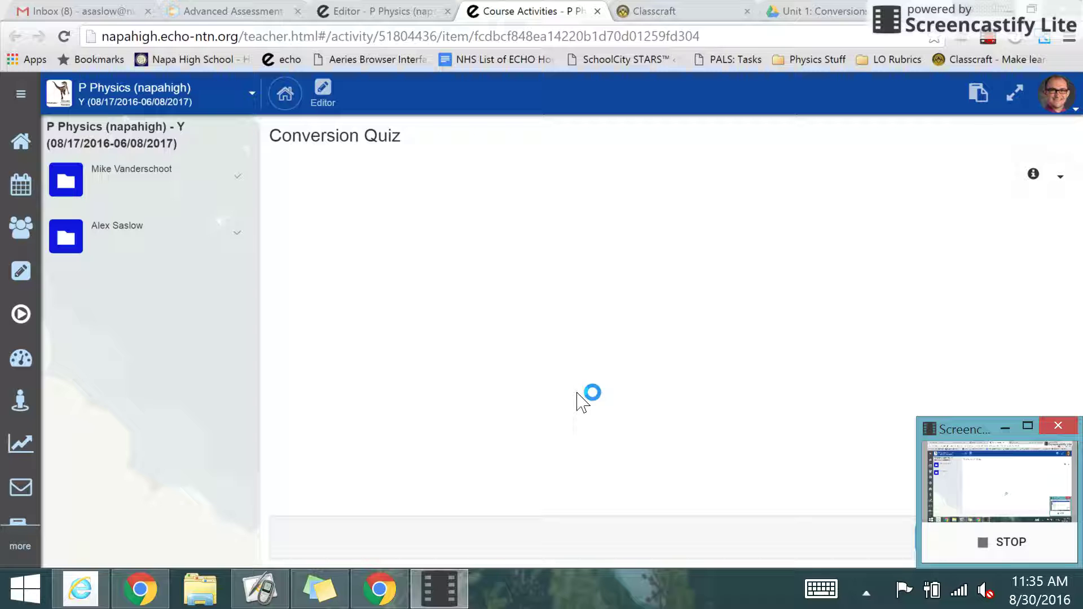
# Step: Start an attempt of the Conversion Quiz and confirm the start
pyautogui.click(576, 392)
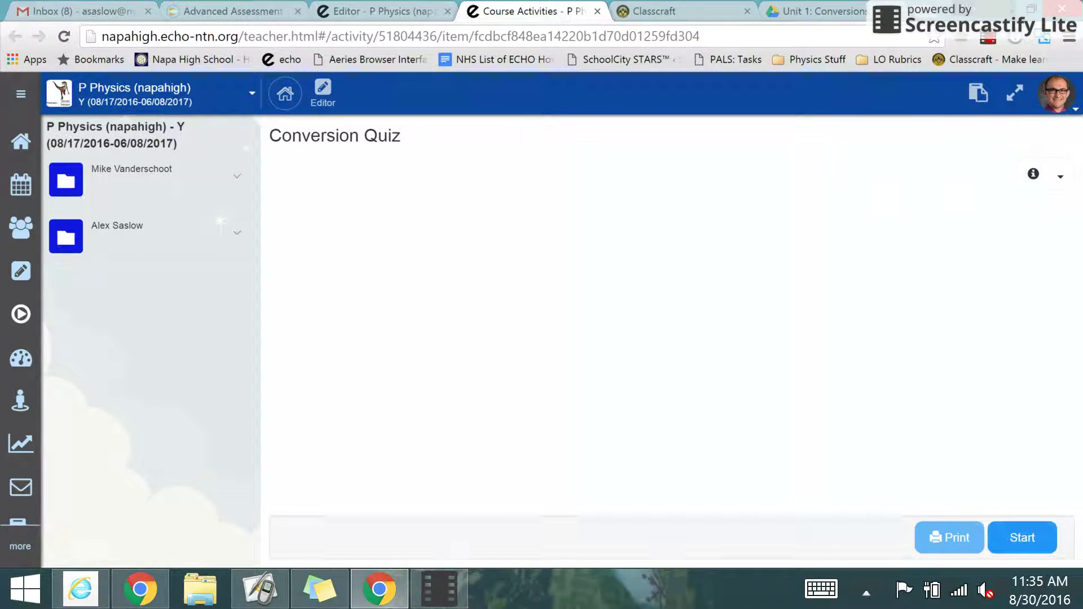
pyautogui.click(1022, 537)
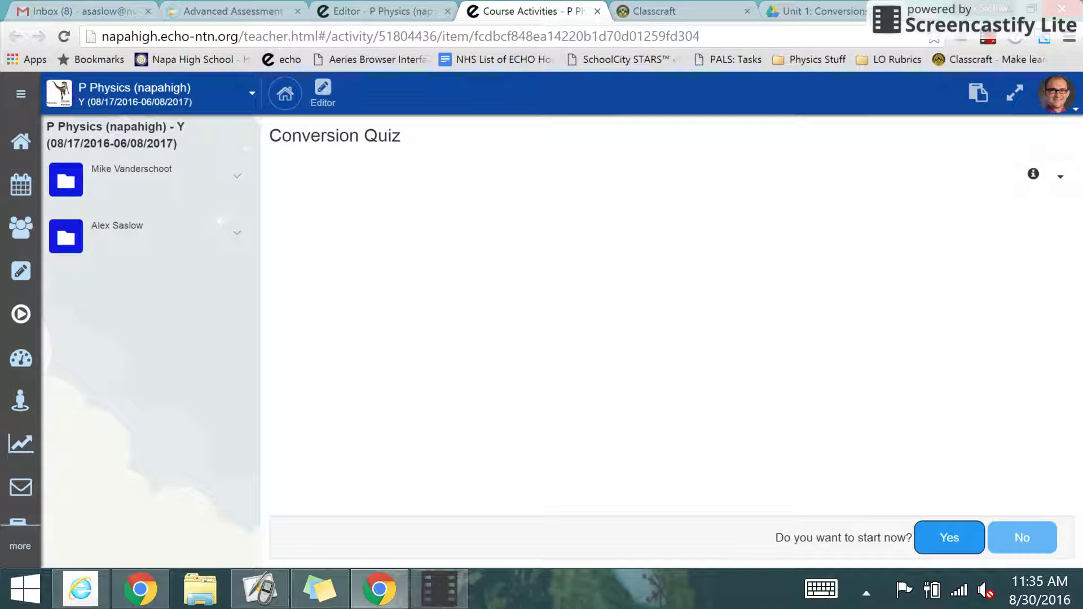
pyautogui.click(949, 537)
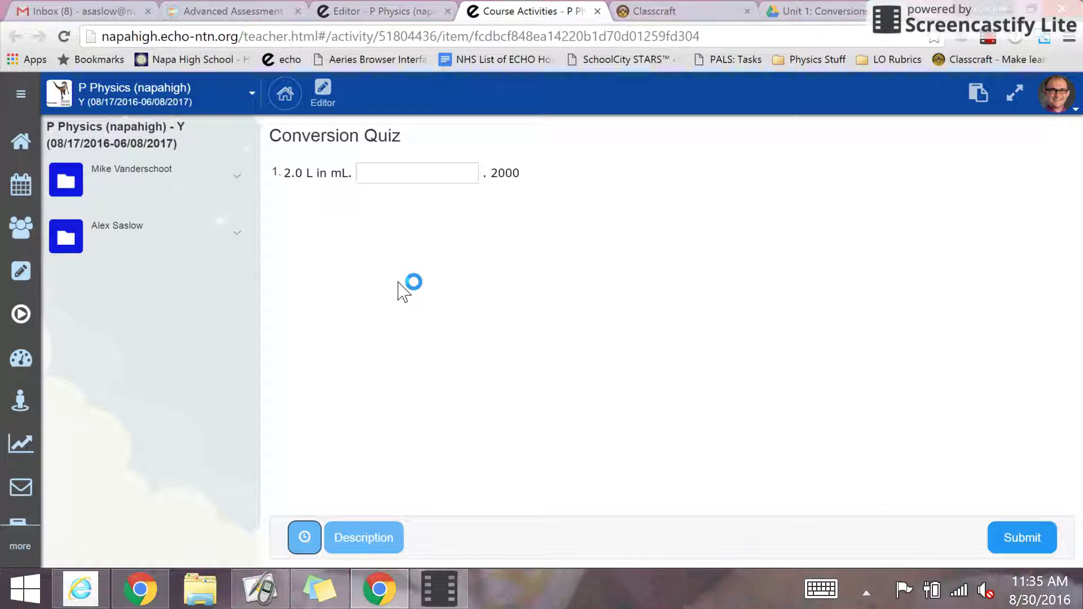
# Step: Answer the 2.0 L in mL question with 2000, submit the attempt, and close the quiz view
pyautogui.doubleClick(659, 231)
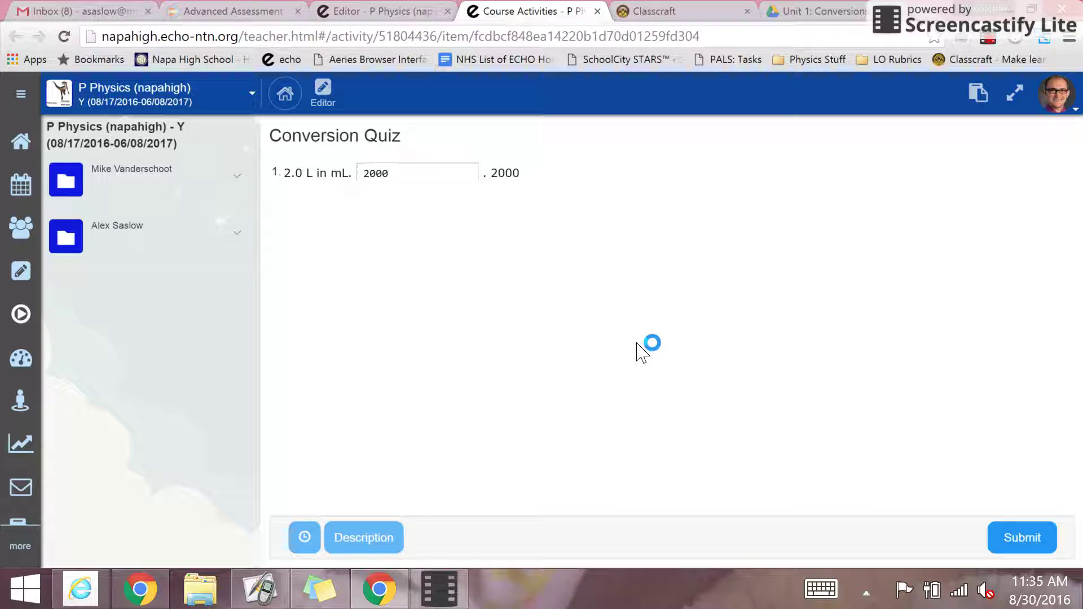
pyautogui.click(1022, 537)
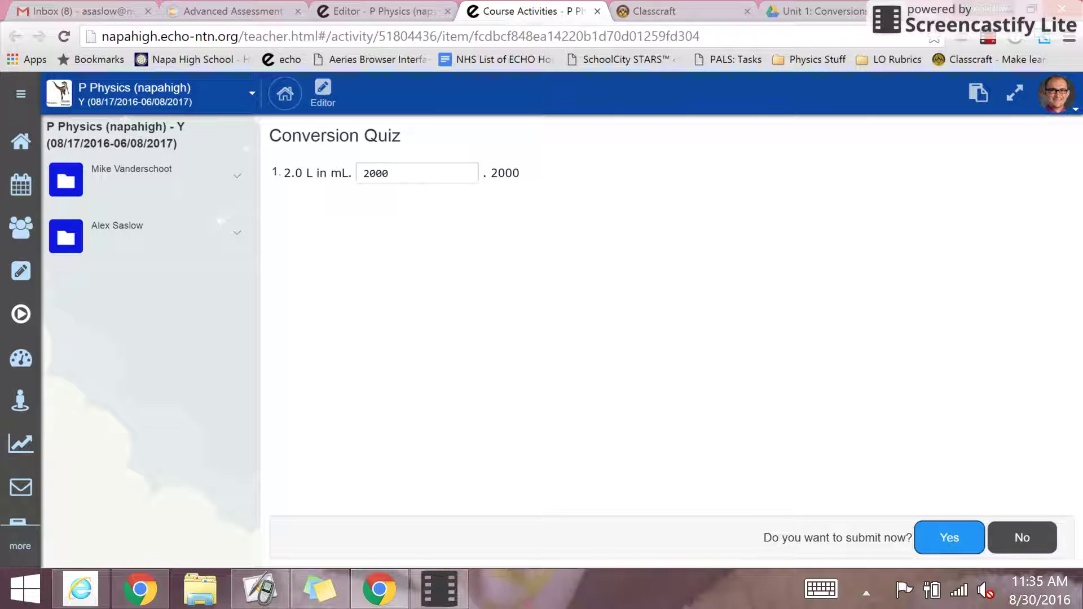
pyautogui.press('Return')
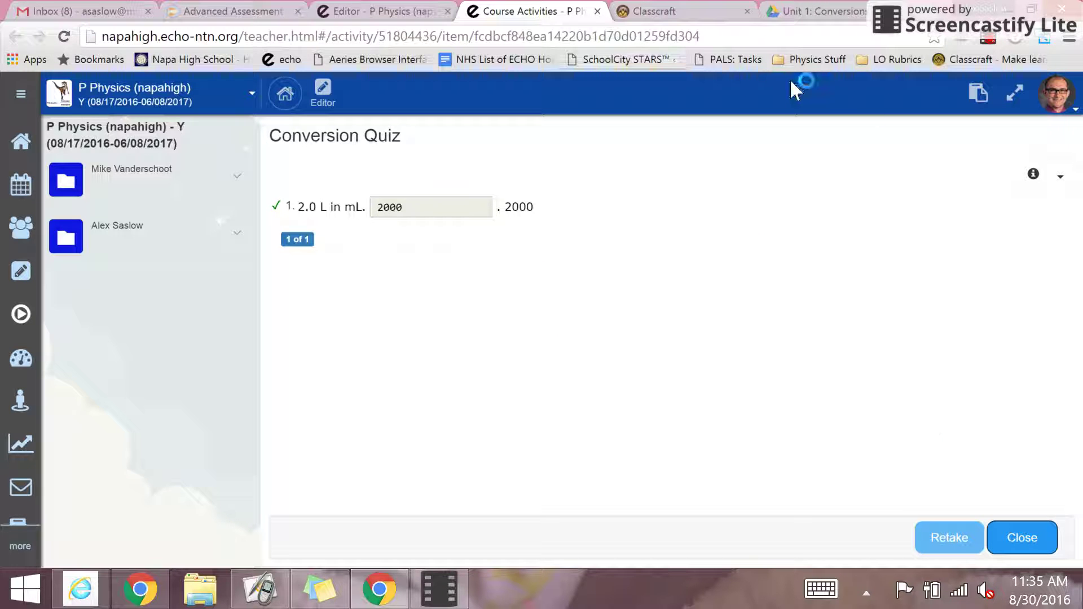
pyautogui.click(597, 11)
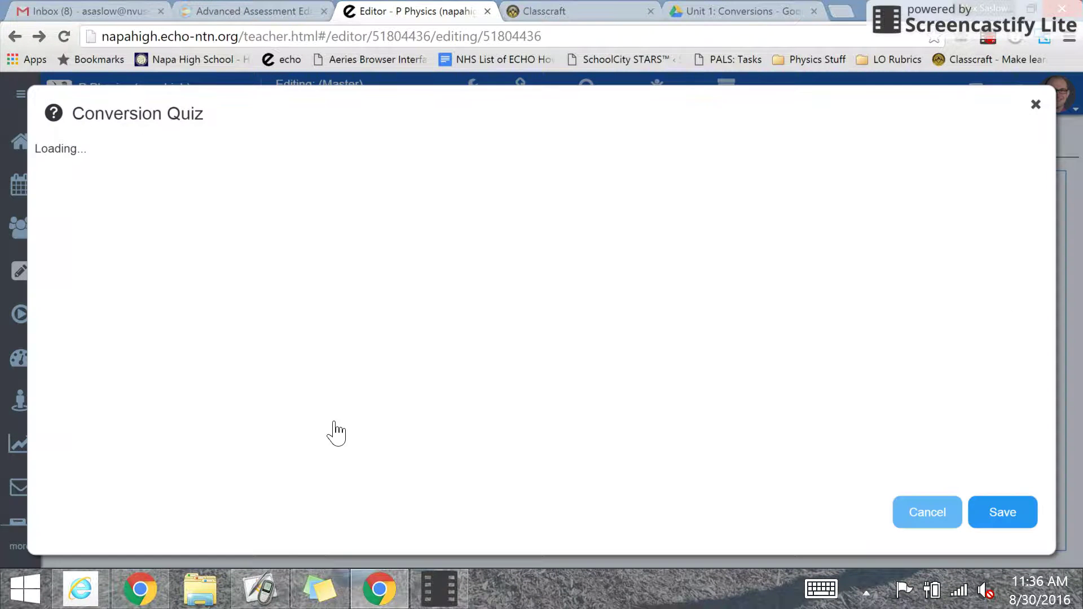
# Step: Add a second question to the Conversion Quiz and make it Fill in the Blank
pyautogui.click(118, 158)
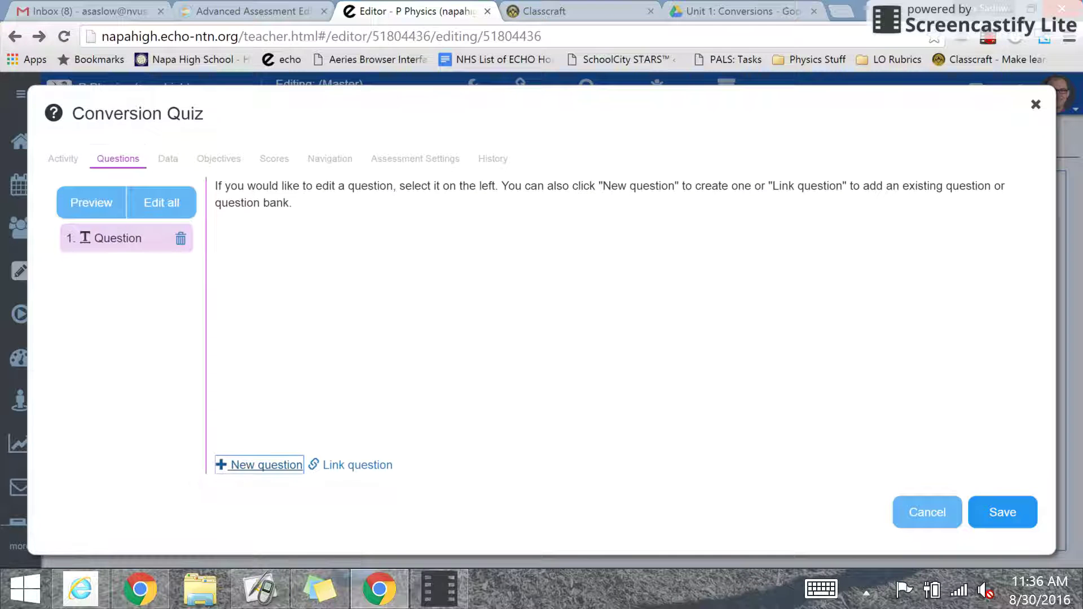
pyautogui.click(223, 465)
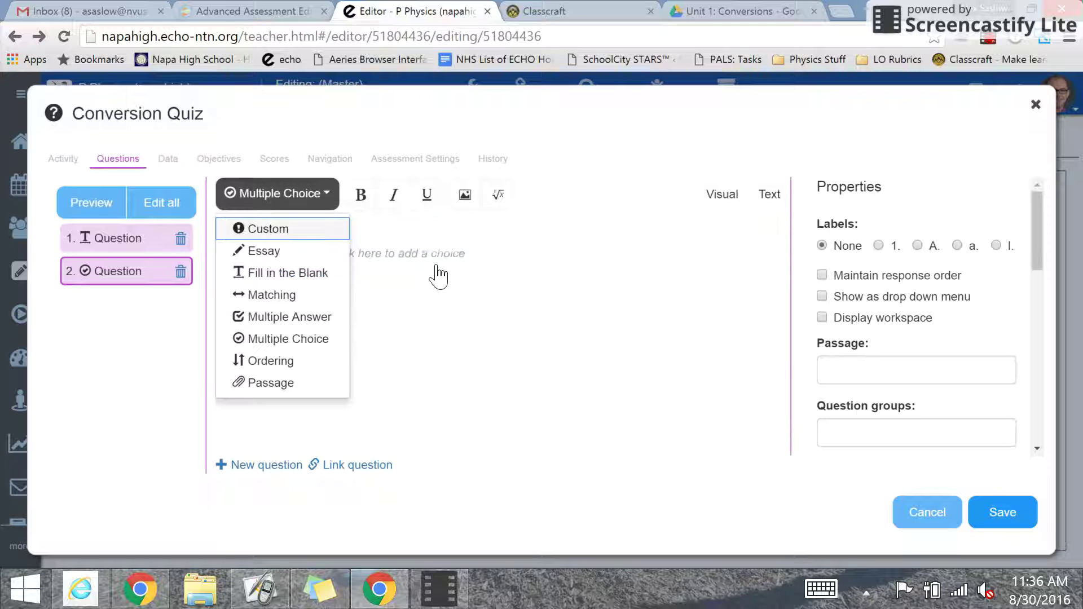
pyautogui.press('Down')
pyautogui.press('Down')
pyautogui.press('Return')
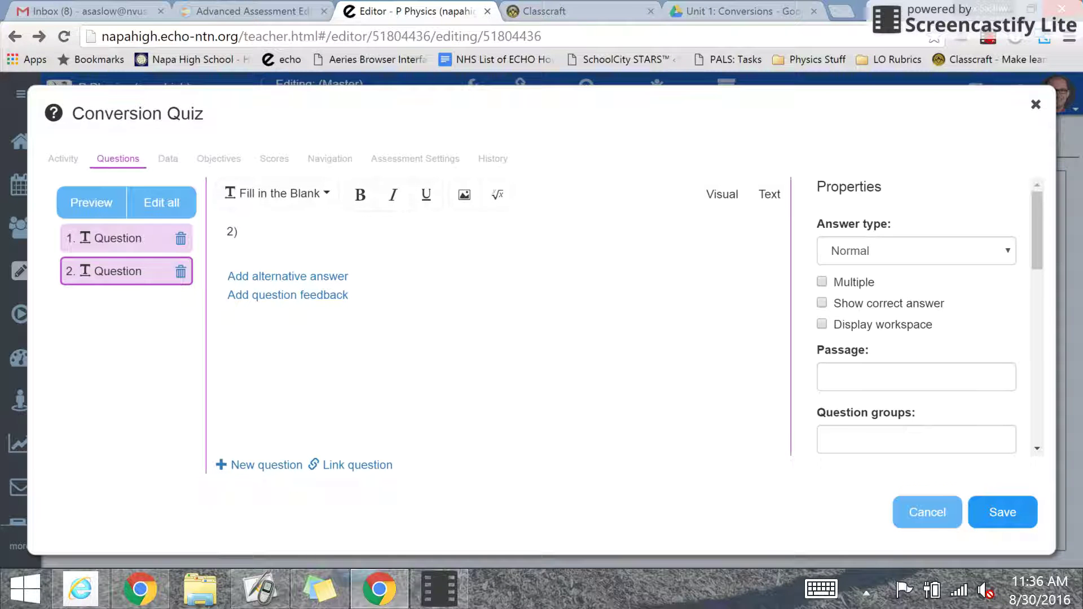
# Step: Set the second question's answer type to Number, leaving significant figures blank
pyautogui.click(917, 251)
pyautogui.press('Down')
pyautogui.press('Down')
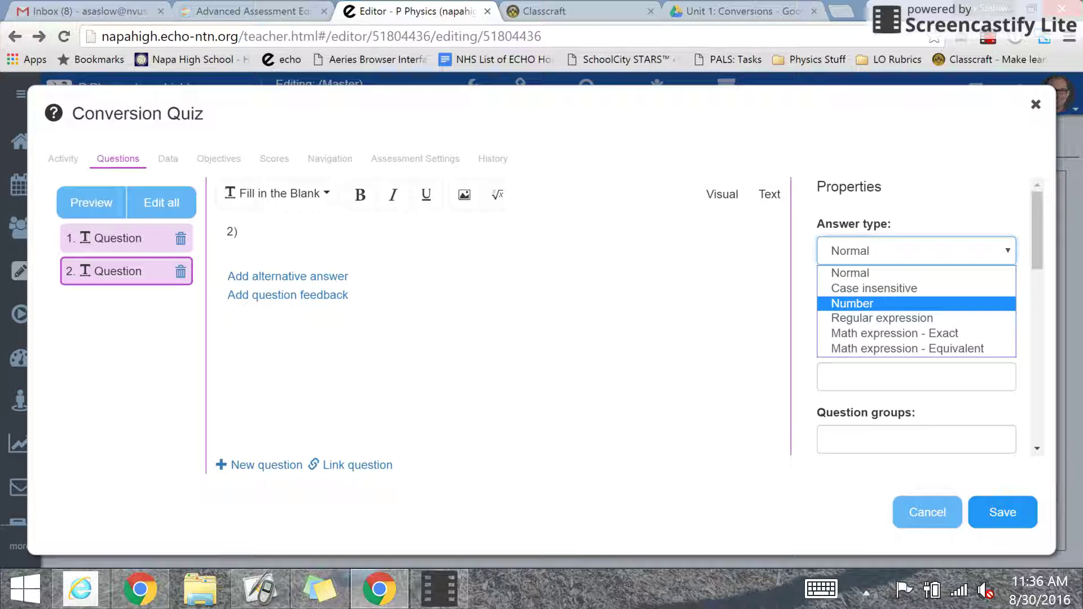
pyautogui.press('Return')
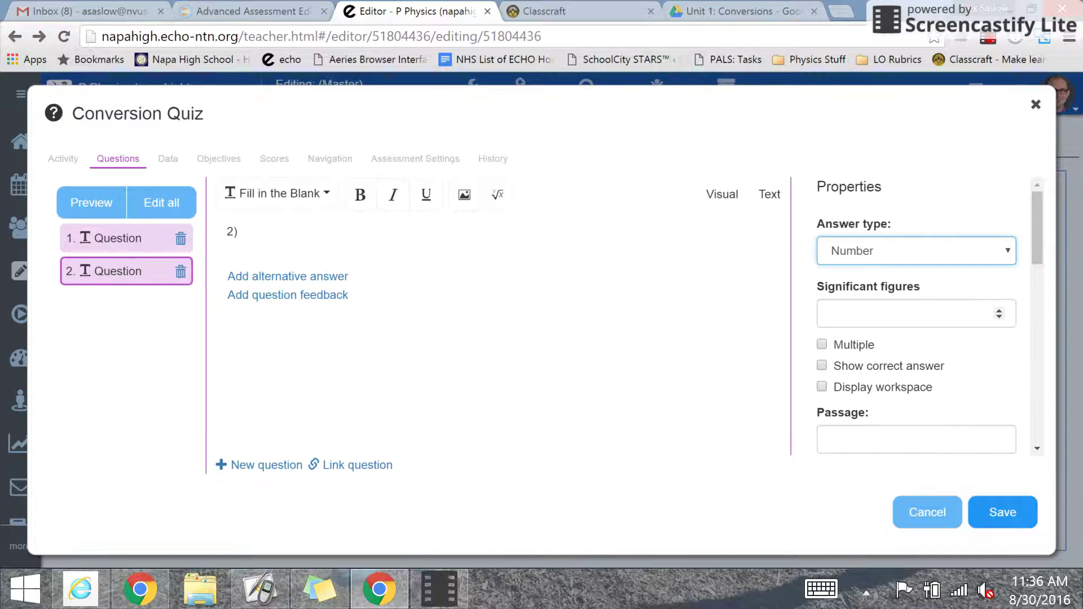
pyautogui.moveTo(825, 287); pyautogui.dragTo(920, 287)
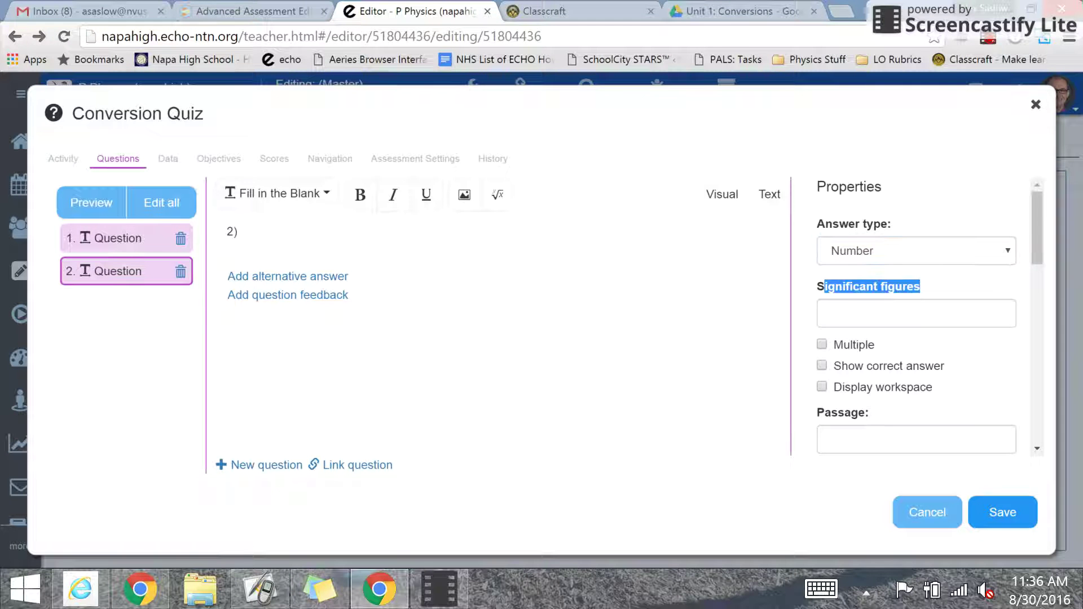
pyautogui.click(925, 287)
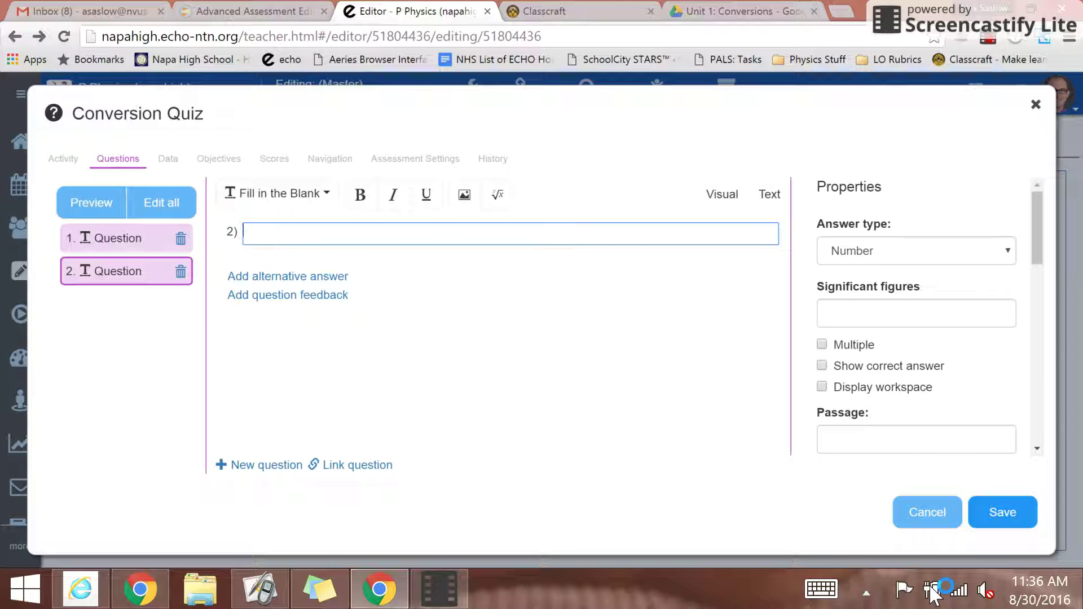
# Step: Enter the second question's text as "convert miles into m. ___", leaving room for a quantity before "miles"
pyautogui.write('miles')
pyautogui.press('BackSpace')
pyautogui.press('BackSpace')
pyautogui.press('BackSpace')
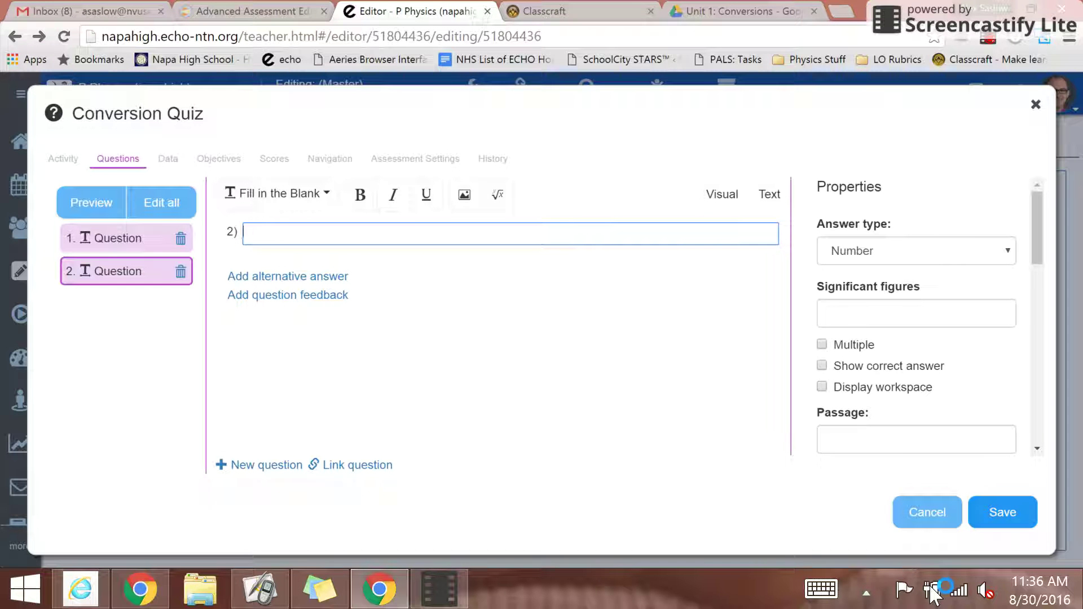
pyautogui.write('convert  miles into m. ___')
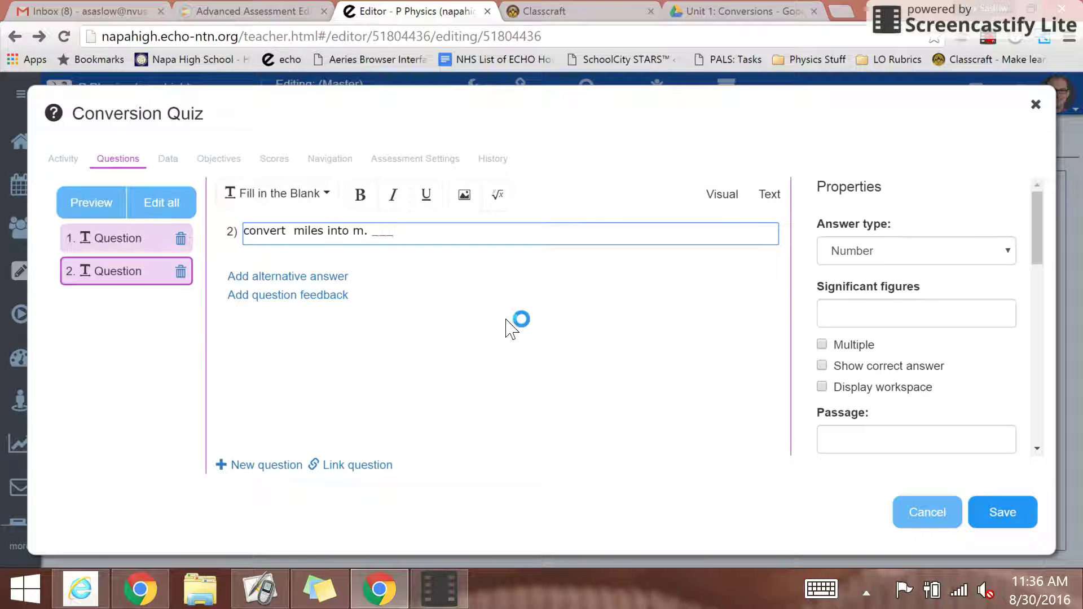
# Step: Insert the variable $a$ between "convert" and "miles" in the second question's text
pyautogui.press('Left')
pyautogui.press('Left')
pyautogui.press('Left')
pyautogui.press('Left')
pyautogui.press('Left')
pyautogui.press('Left')
pyautogui.press('Left')
pyautogui.press('Left')
pyautogui.press('Left')
pyautogui.press('Left')
pyautogui.press('Left')
pyautogui.press('Left')
pyautogui.press('Left')
pyautogui.press('Left')
pyautogui.press('Left')
pyautogui.press('Left')
pyautogui.press('Left')
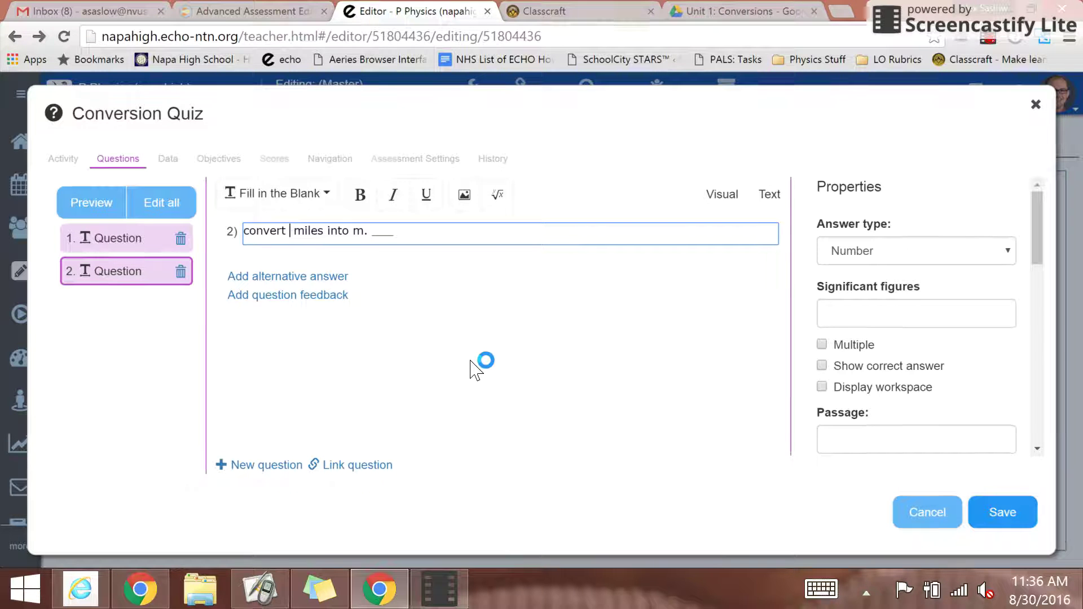
pyautogui.write('$a$')
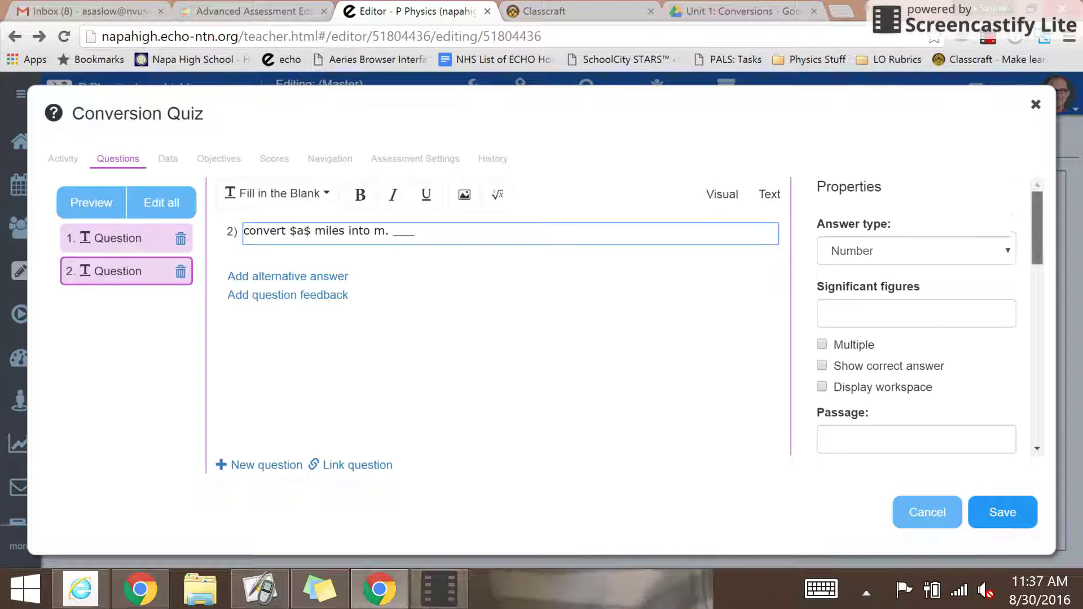
# Step: Add a range variable named a with minimum 1, maximum 5 and step 0.2, and save it
pyautogui.scroll(-5, 916, 316)
pyautogui.scroll(-5, 846, 282)
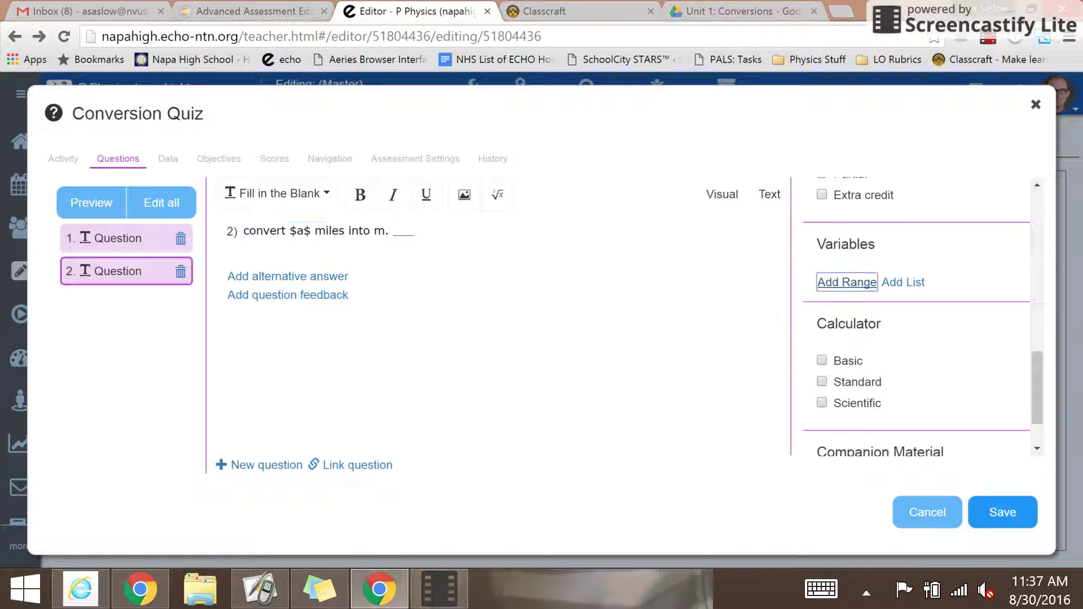
pyautogui.click(847, 282)
pyautogui.write('a')
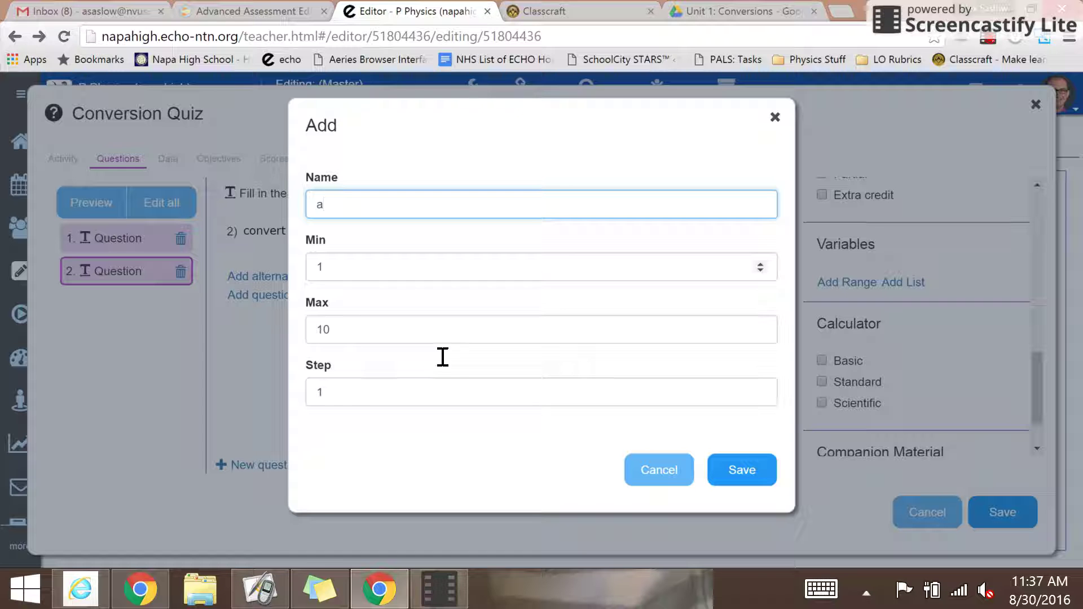
pyautogui.press('Tab')
pyautogui.press('Tab')
pyautogui.write('5')
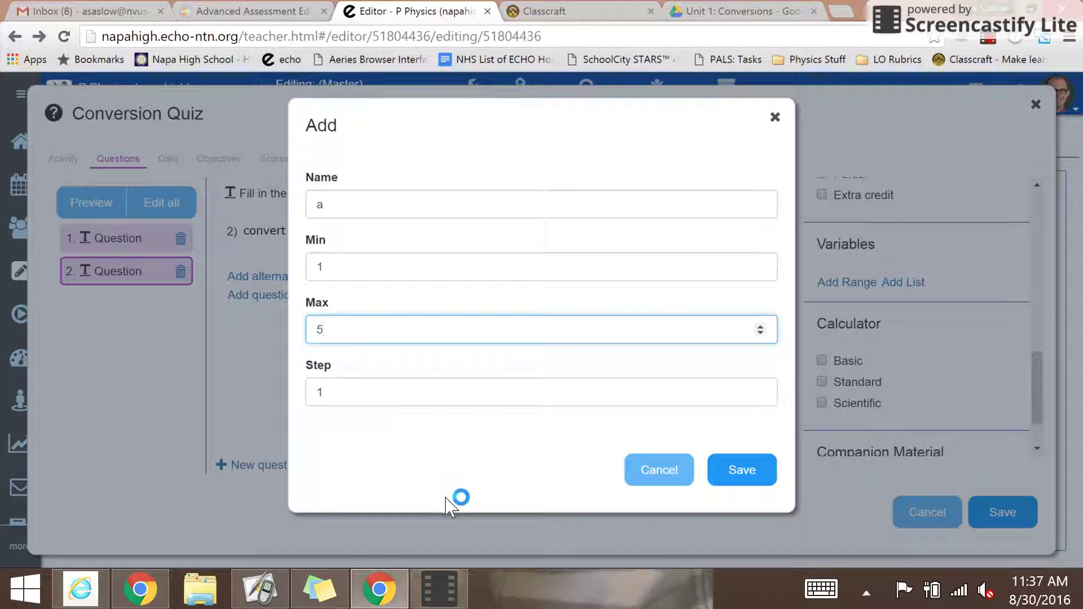
pyautogui.press('Tab')
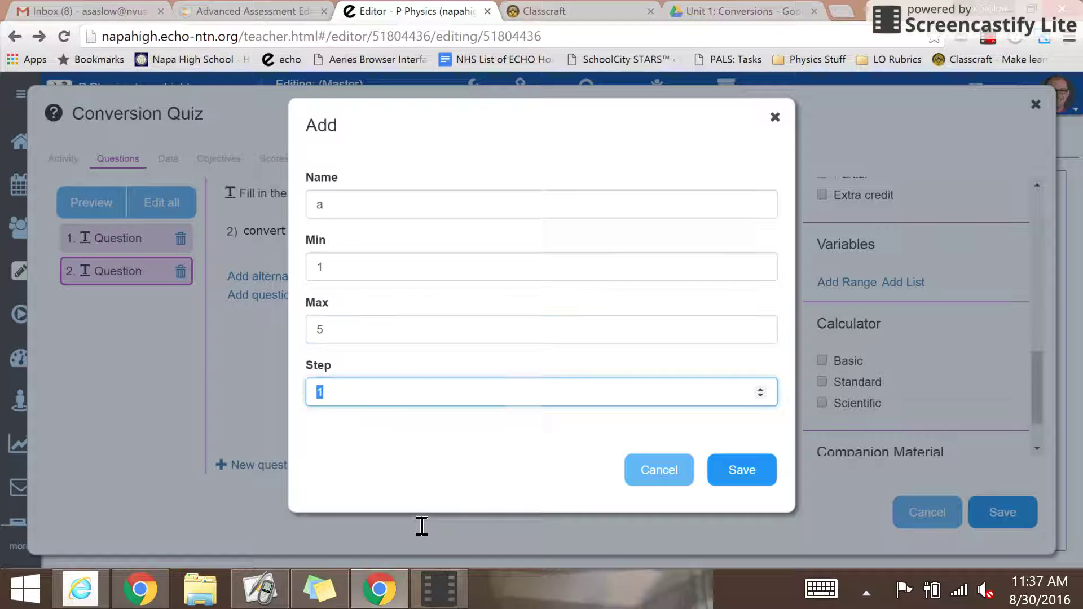
pyautogui.write('0.3')
pyautogui.press('BackSpace')
pyautogui.write('2')
pyautogui.click(742, 470)
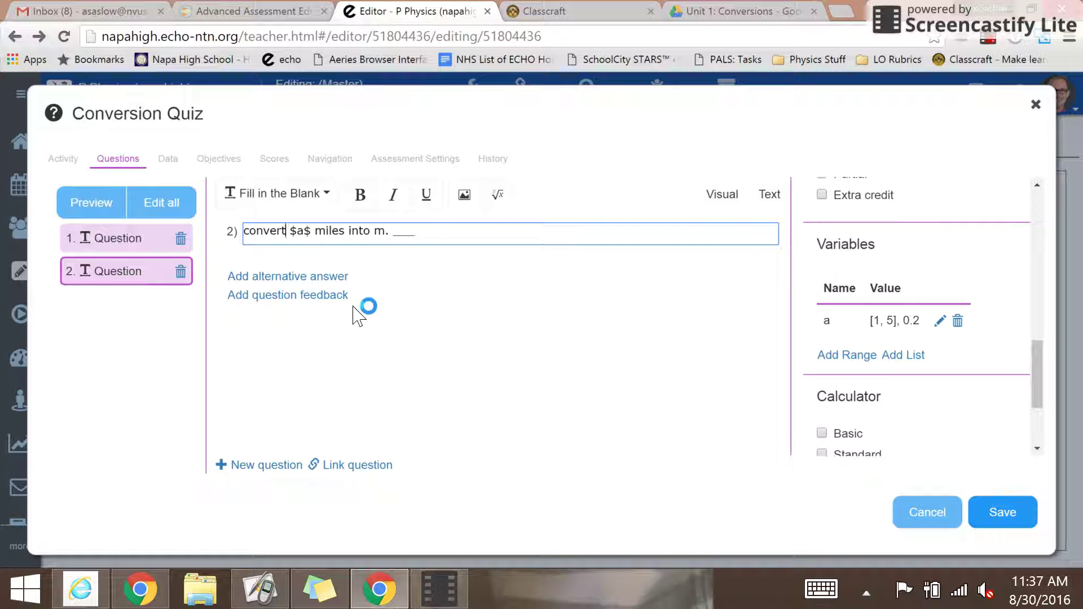
# Step: Enter $a$*1609 as the correct answer to the miles-to-metres question
pyautogui.click(367, 346)
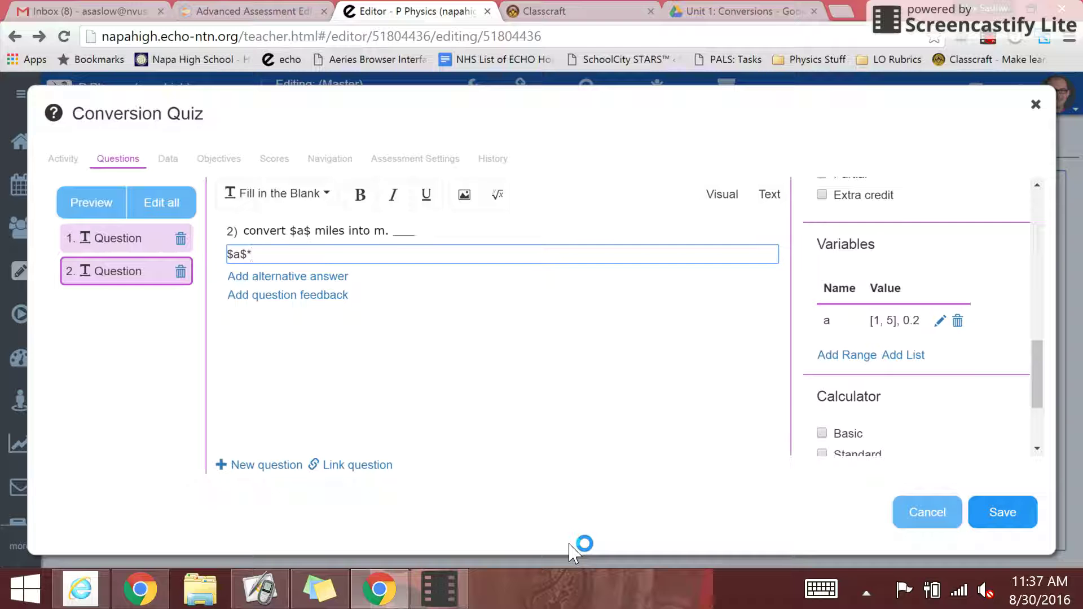
pyautogui.write('09')
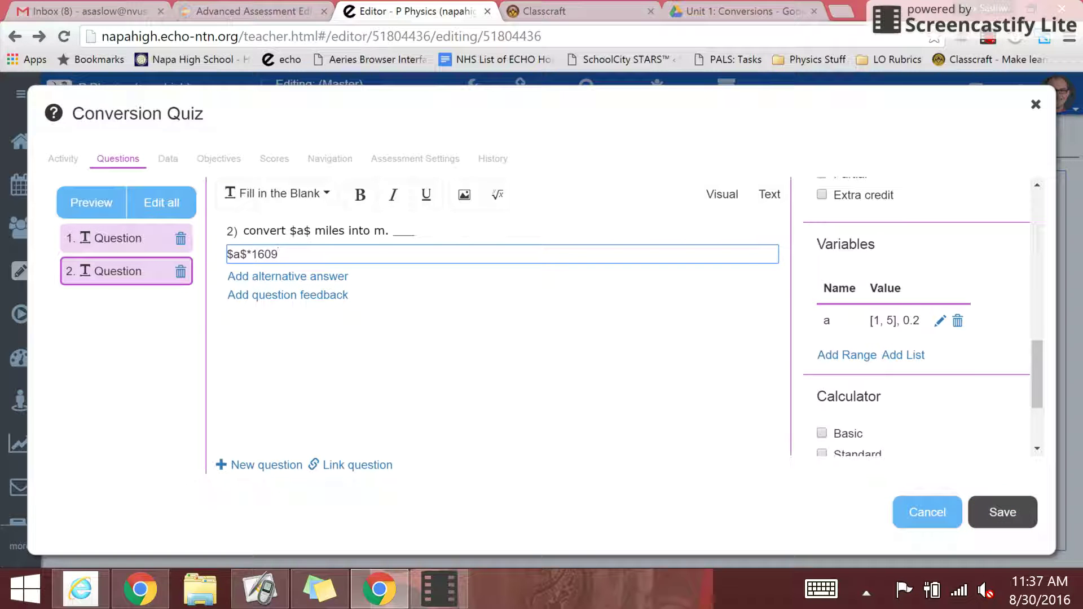
# Step: Enable the Standard calculator and the workspace display for the second question, and save the quiz
pyautogui.scroll(-3, 920, 315)
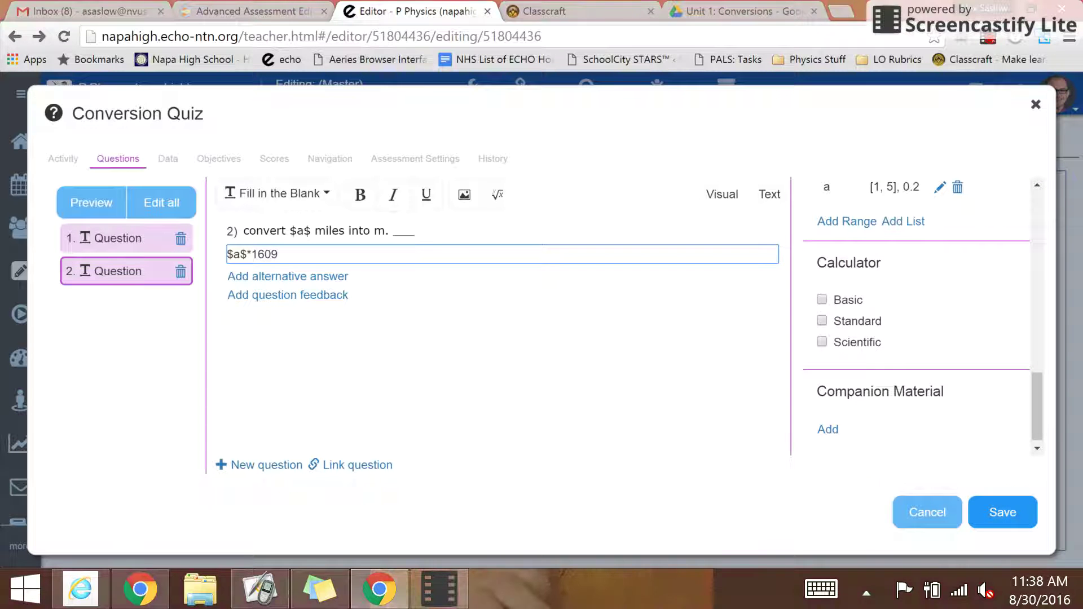
pyautogui.click(822, 321)
pyautogui.moveTo(1037, 406); pyautogui.dragTo(1037, 235)
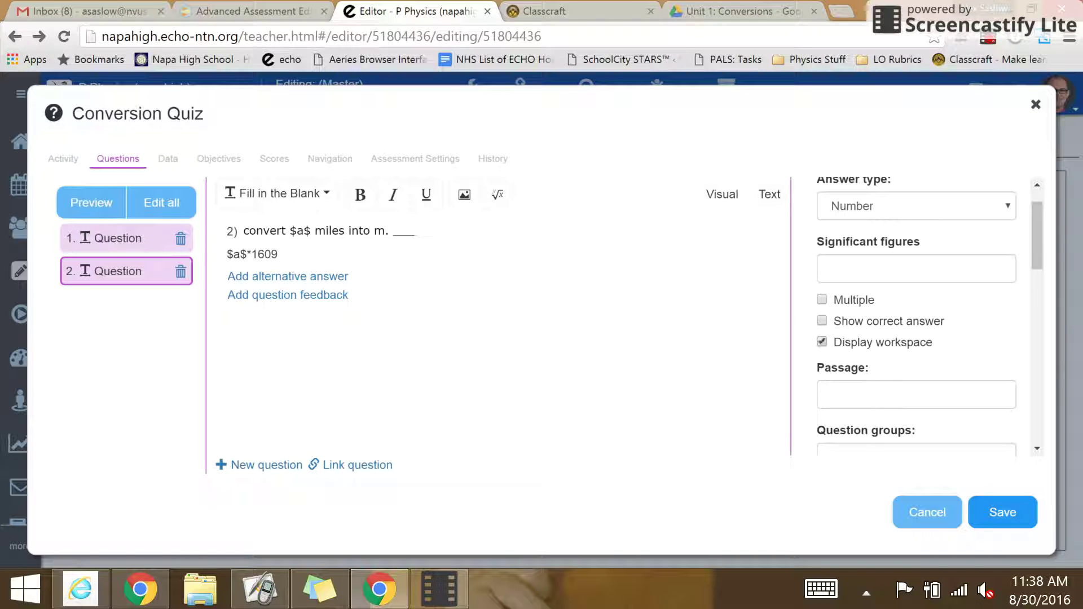
pyautogui.click(1002, 512)
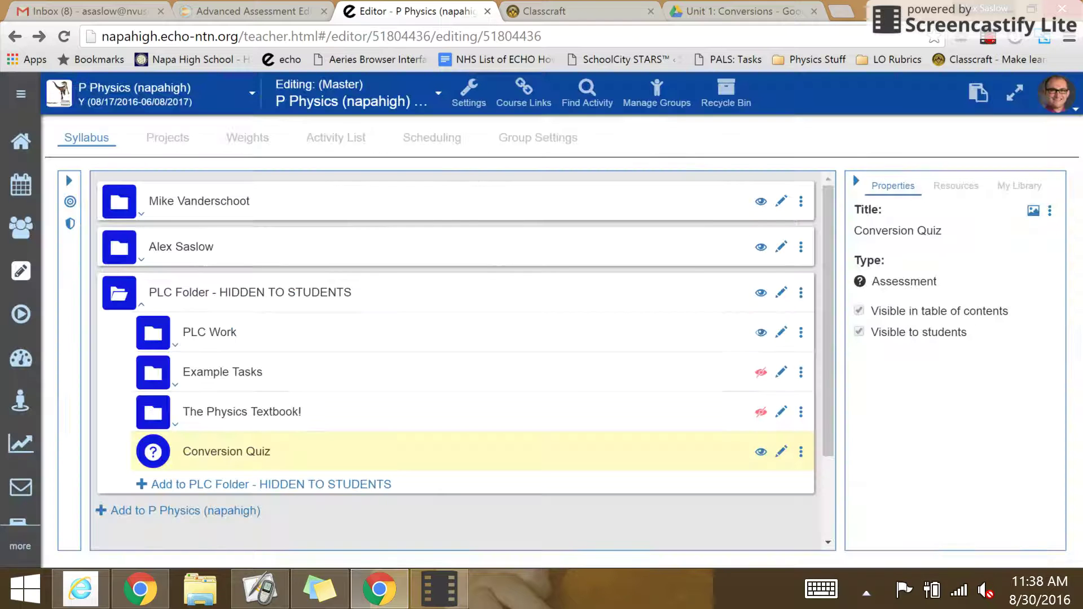
# Step: Open the saved Conversion Quiz in the course view and start a new attempt
pyautogui.click(800, 451)
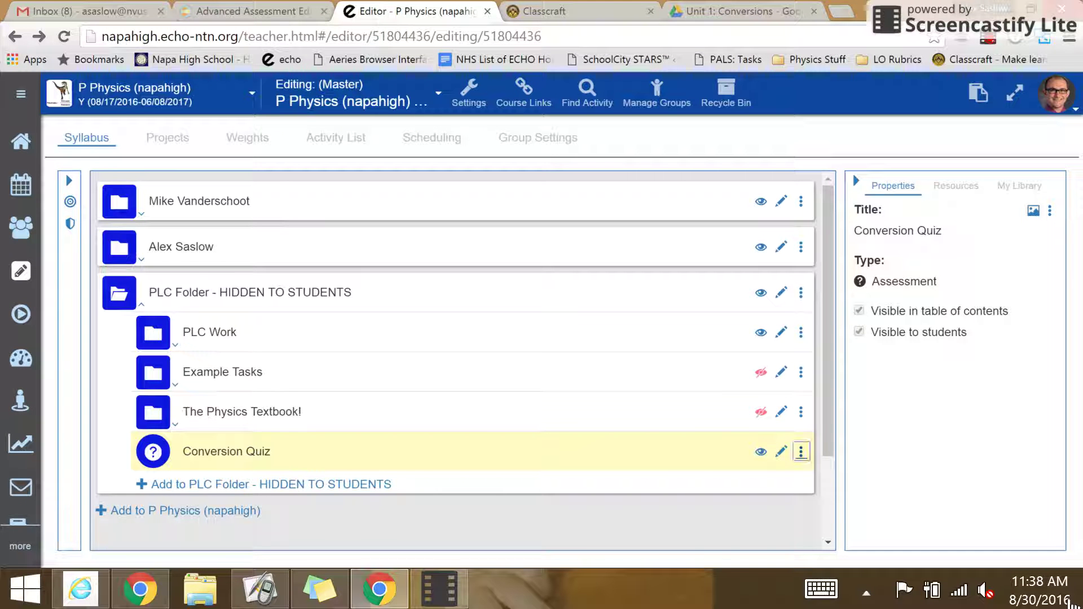
pyautogui.click(727, 475)
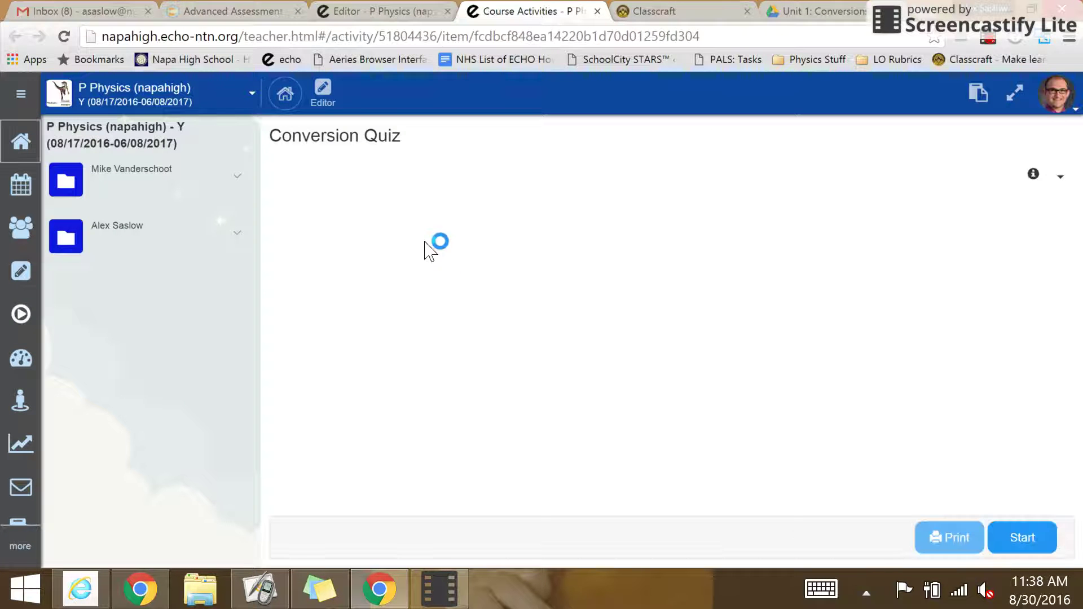
pyautogui.click(1022, 537)
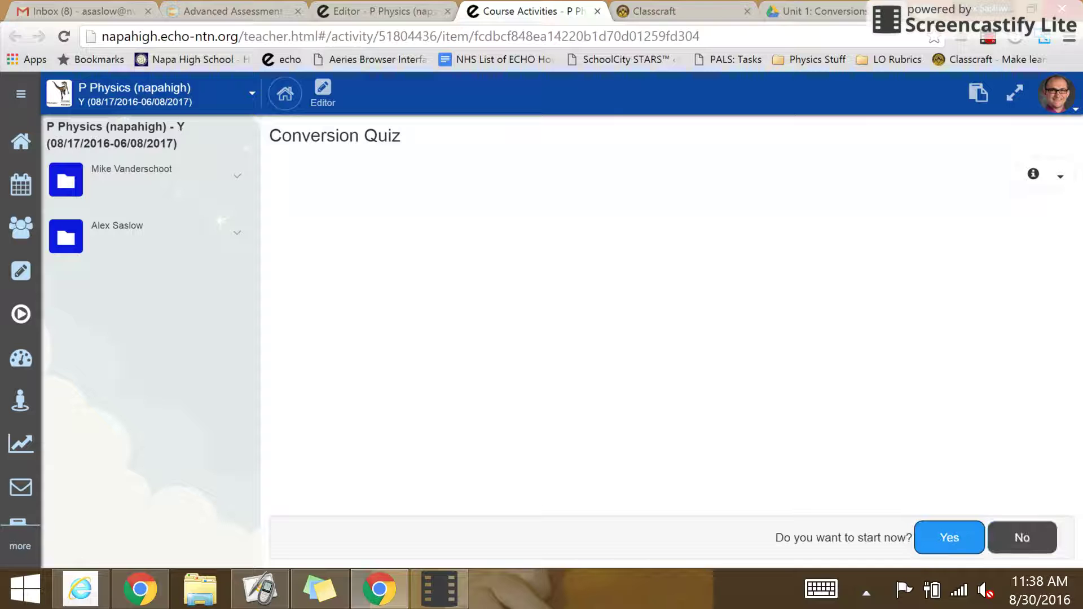
pyautogui.click(949, 537)
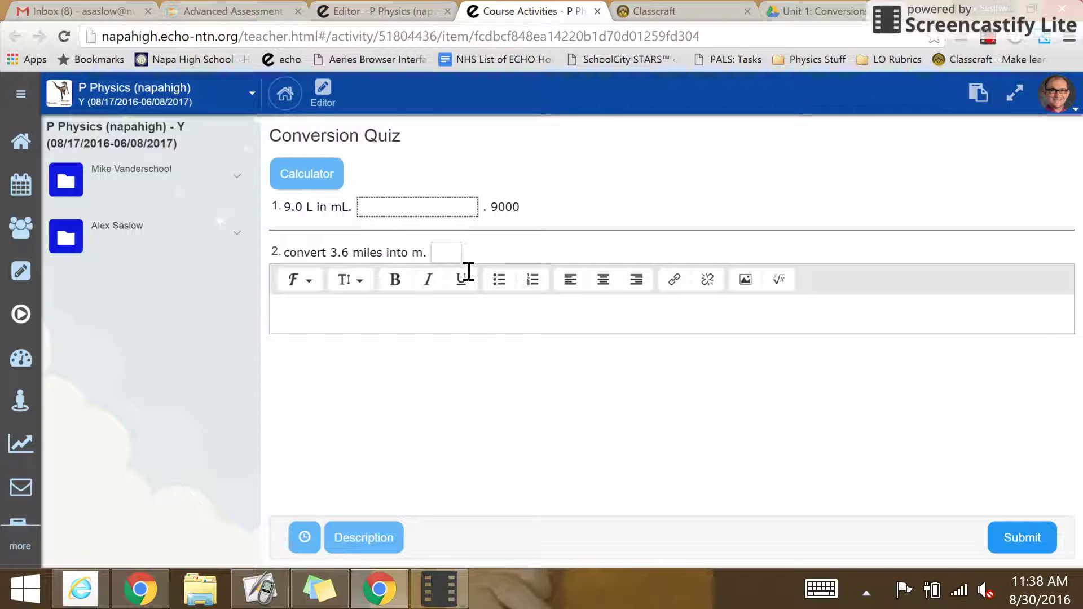
# Step: Answer the 9.0 L in mL question with 9000 and bring up the calculator for the miles conversion
pyautogui.write('9000')
pyautogui.press('Tab')
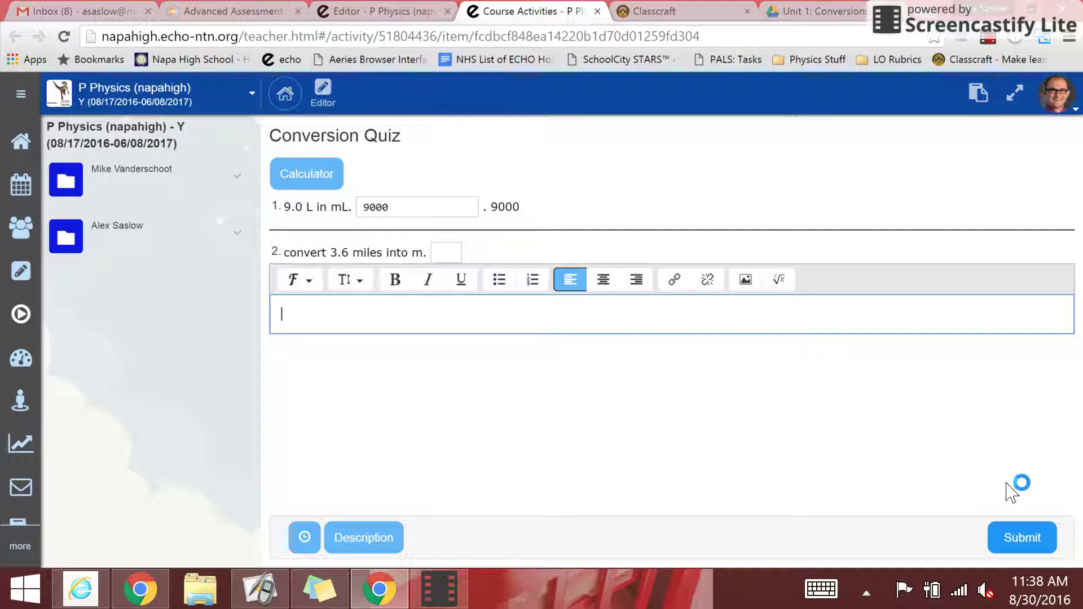
pyautogui.hotkey('shift', 'Tab')
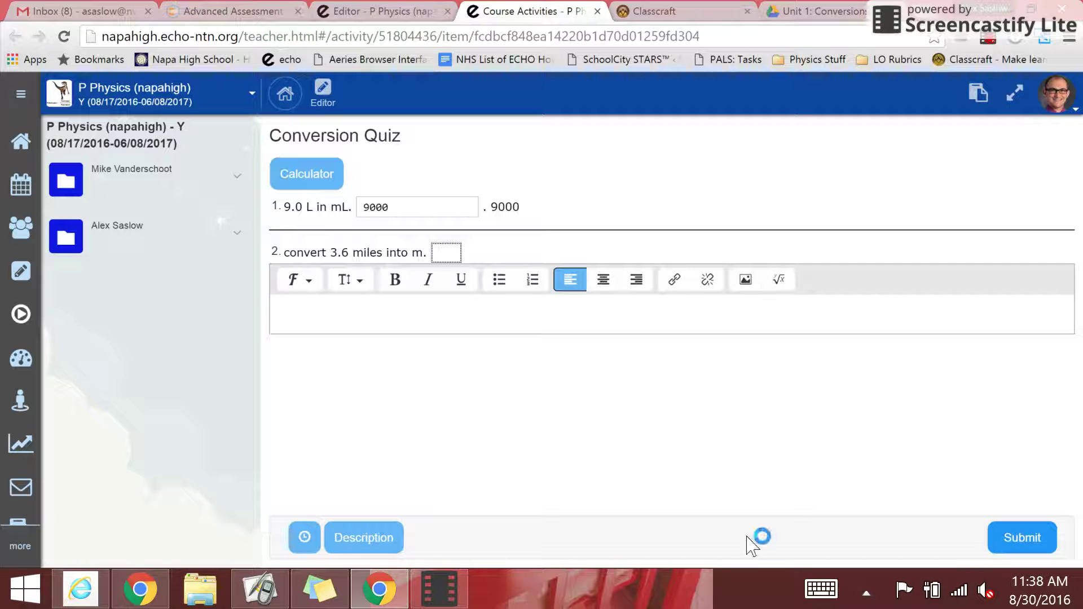
pyautogui.moveTo(305, 537)
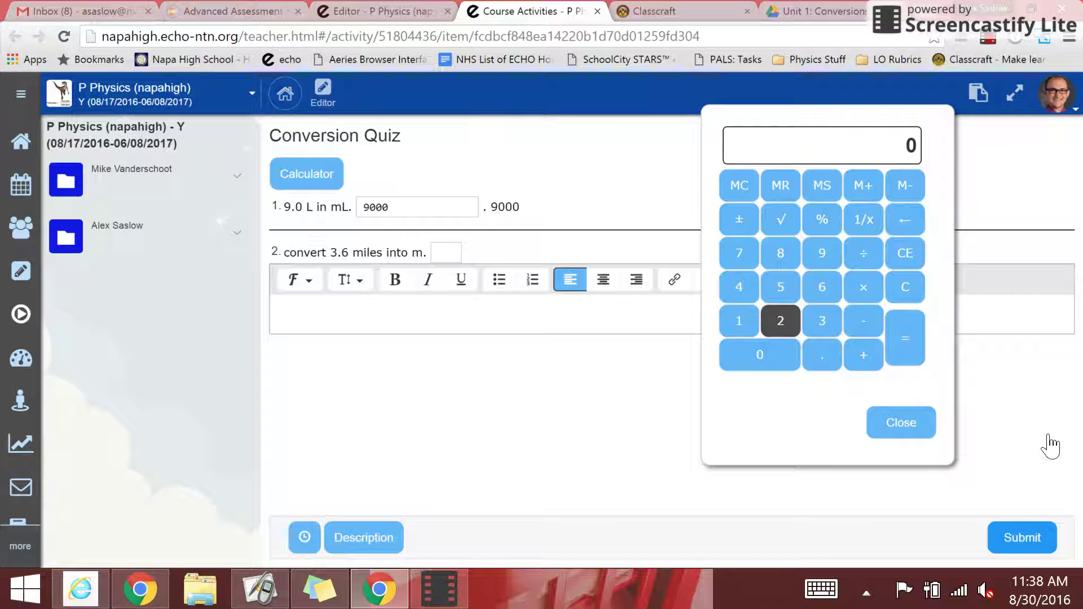
# Step: Multiply 3.6 by 1609 on the quiz calculator to convert the miles to metres
pyautogui.write('3.6')
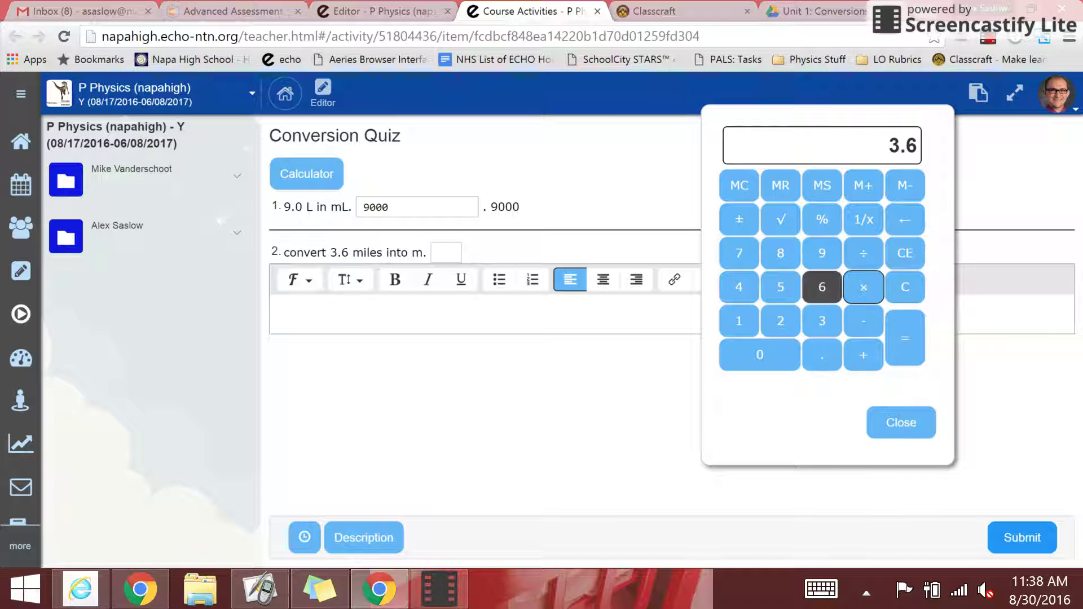
pyautogui.write('160')
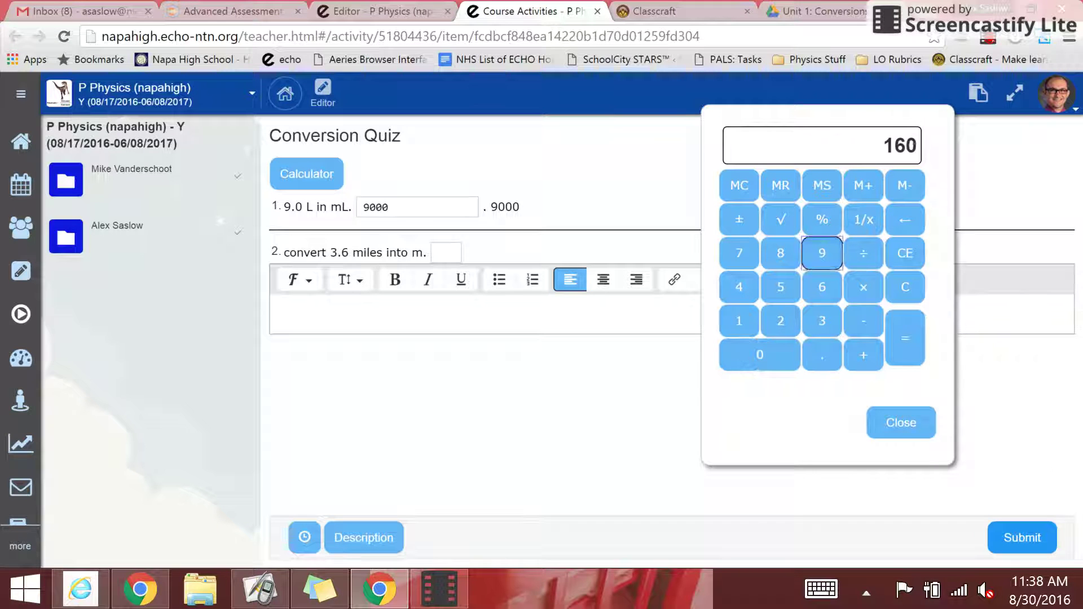
pyautogui.write('9')
pyautogui.press('Return')
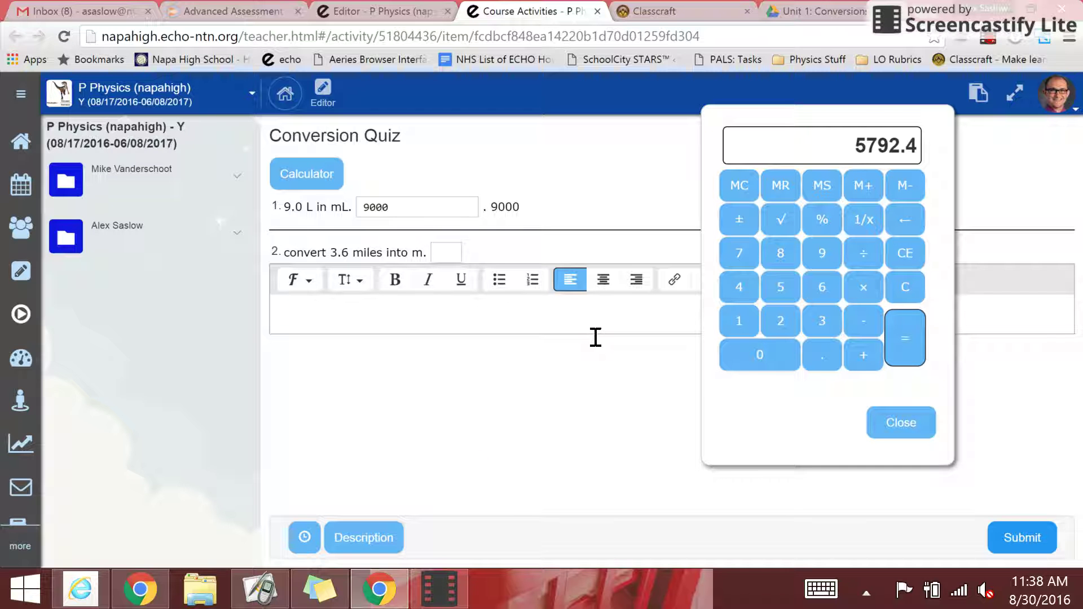
# Step: Answer the 3.6 miles into m question with 5792.4, dismiss the calculator and submit the quiz attempt
pyautogui.press('Tab')
pyautogui.write('579')
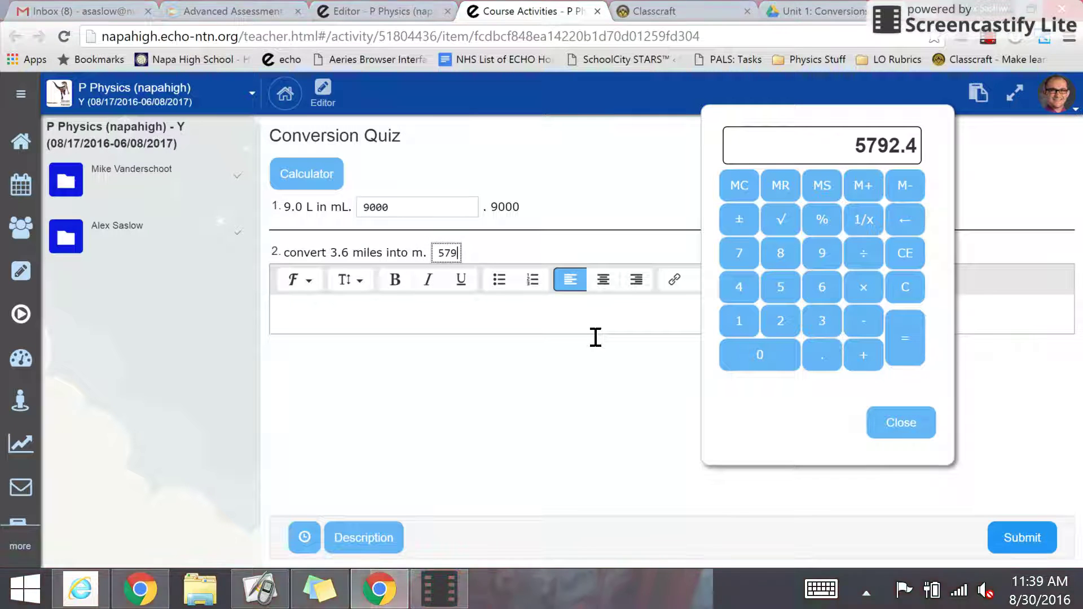
pyautogui.write('2.4')
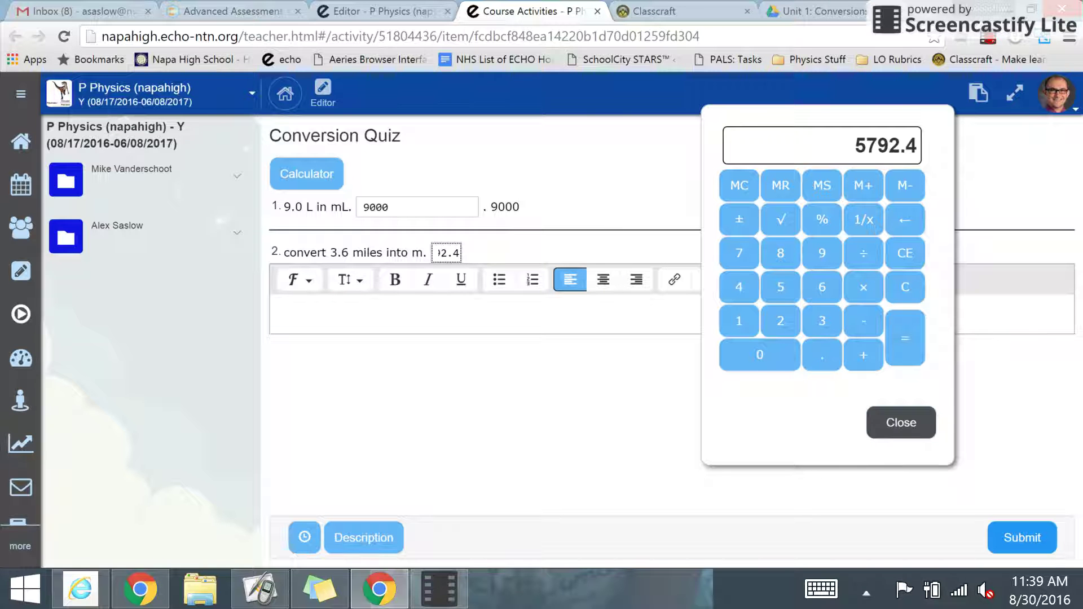
pyautogui.click(901, 422)
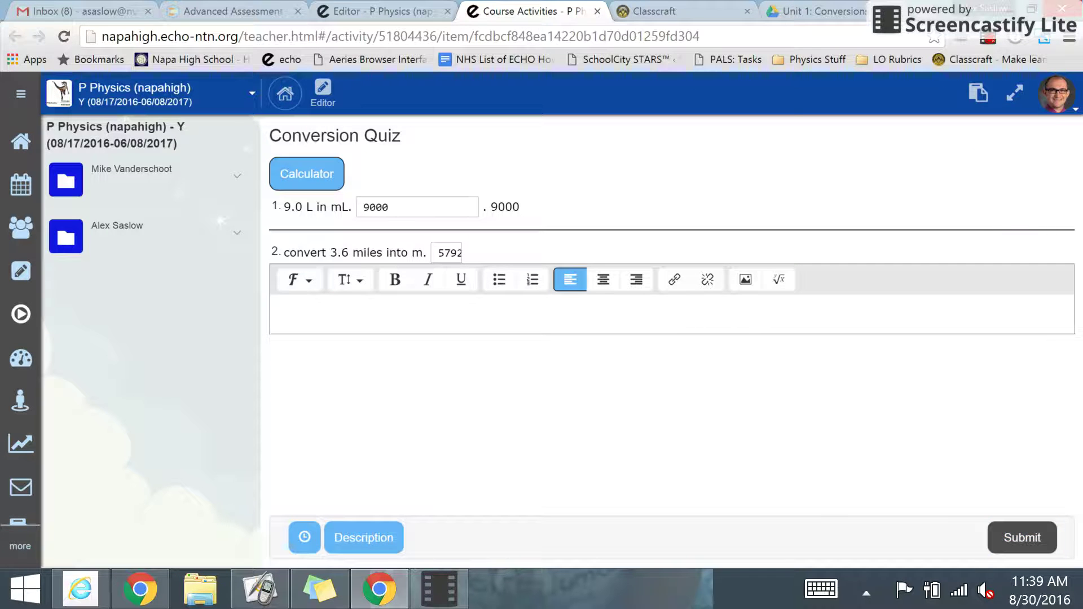
pyautogui.click(1022, 537)
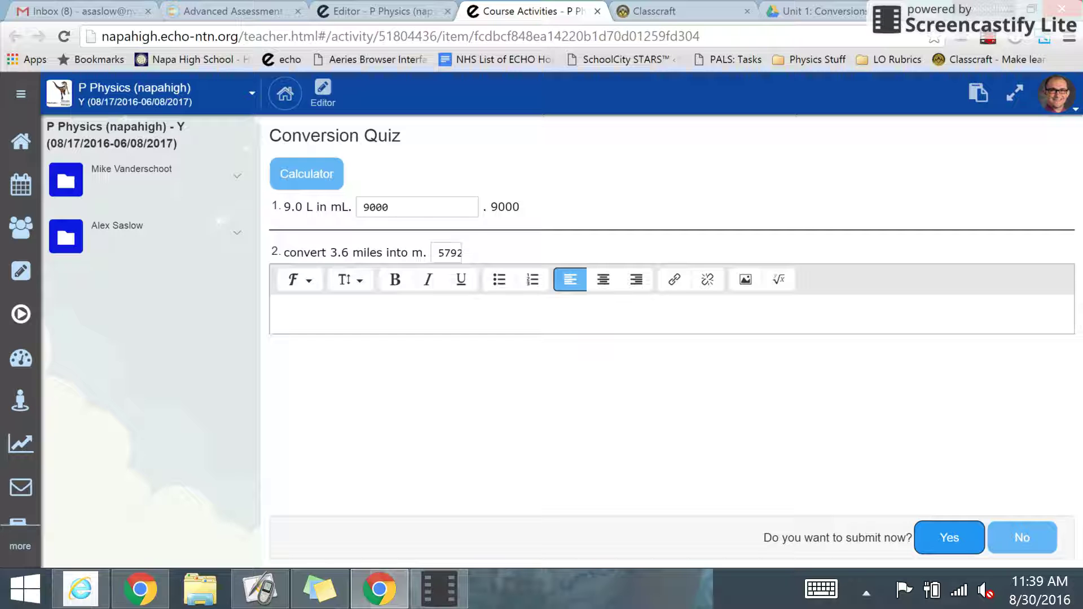
pyautogui.click(949, 538)
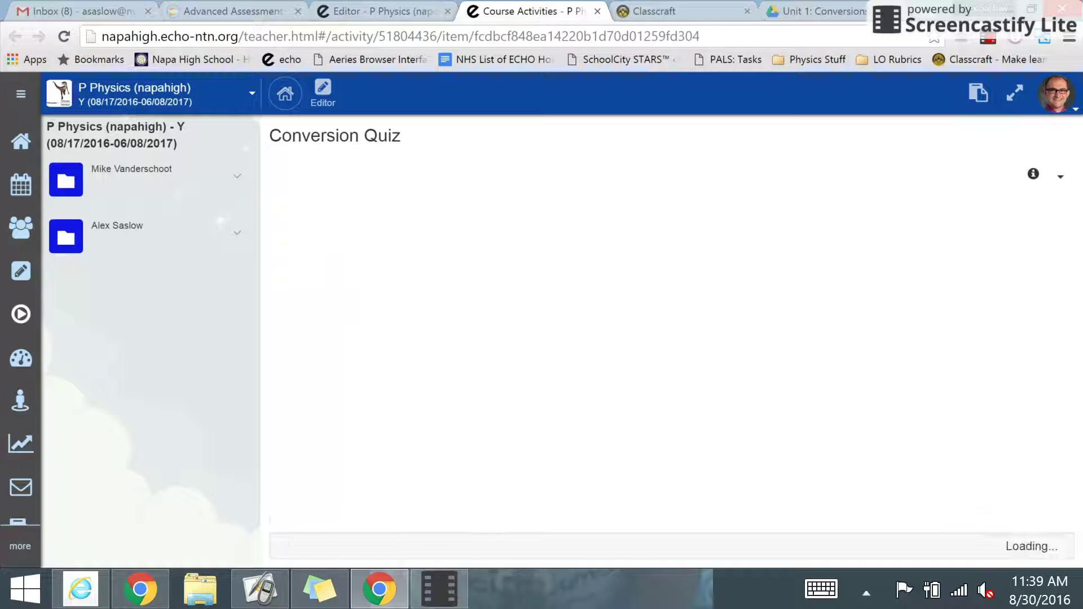